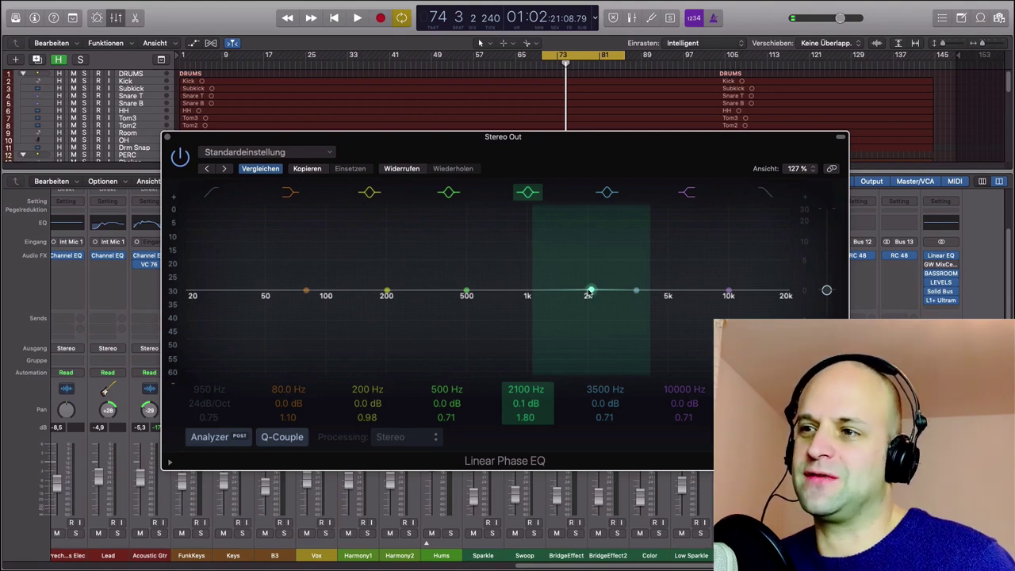
During playback, isolate the Stereo Out EQ's mid band around 2 kHz with the low cut and high cut, boosting it to +4.1 dB at 2100 Hz.
key("space")
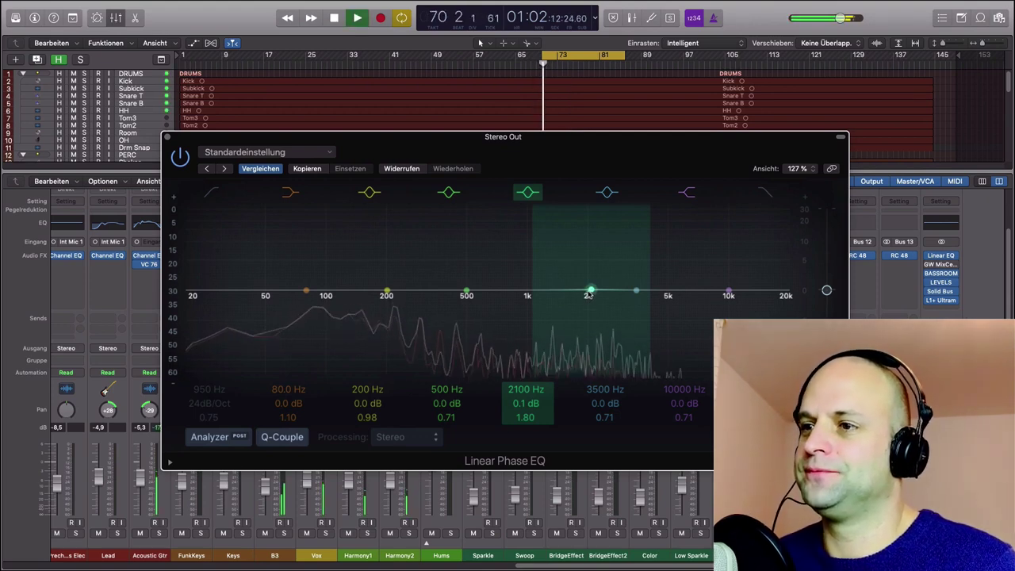
left_click_drag(589, 294, 586, 269)
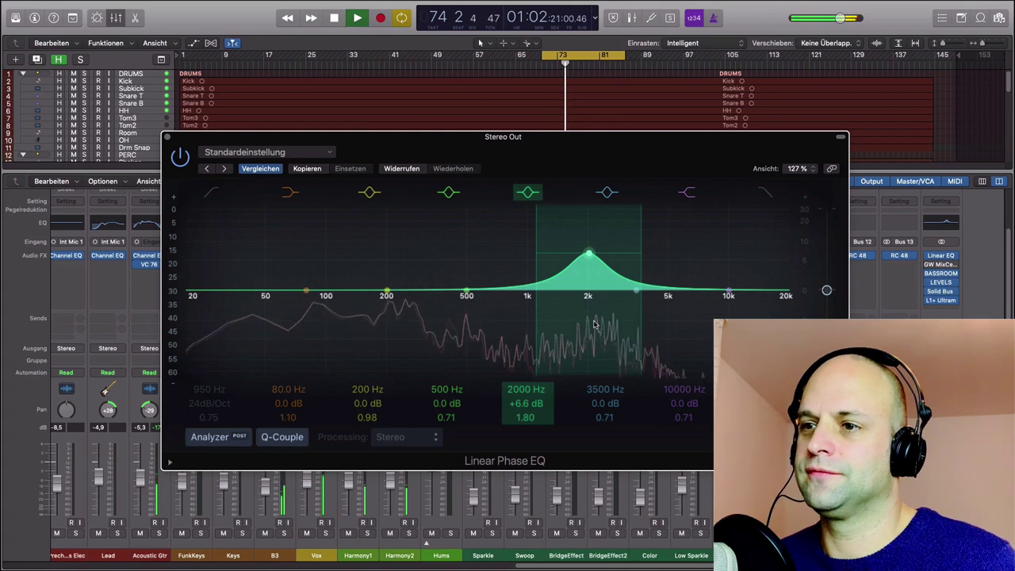
left_click(211, 192)
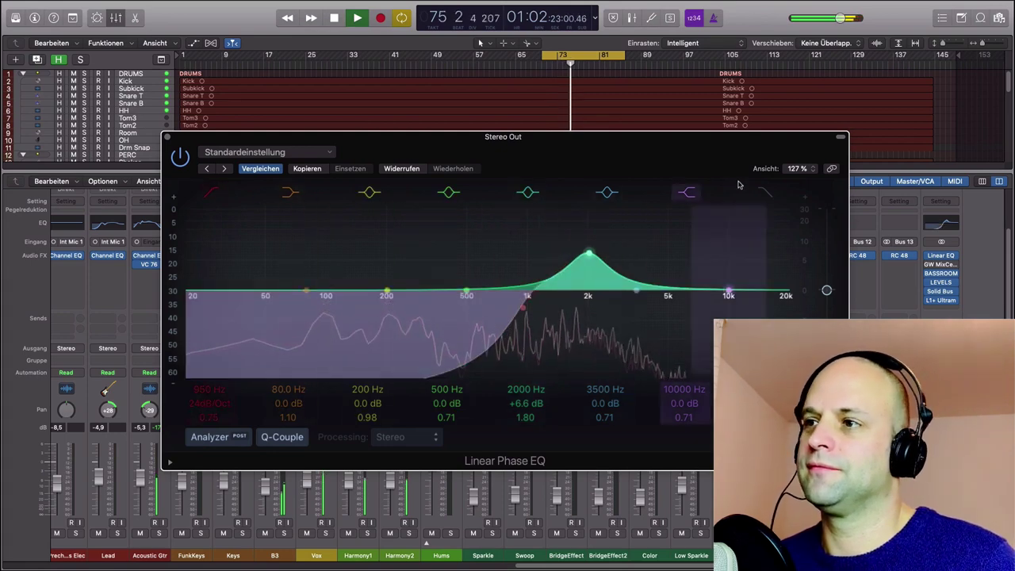
left_click(765, 192)
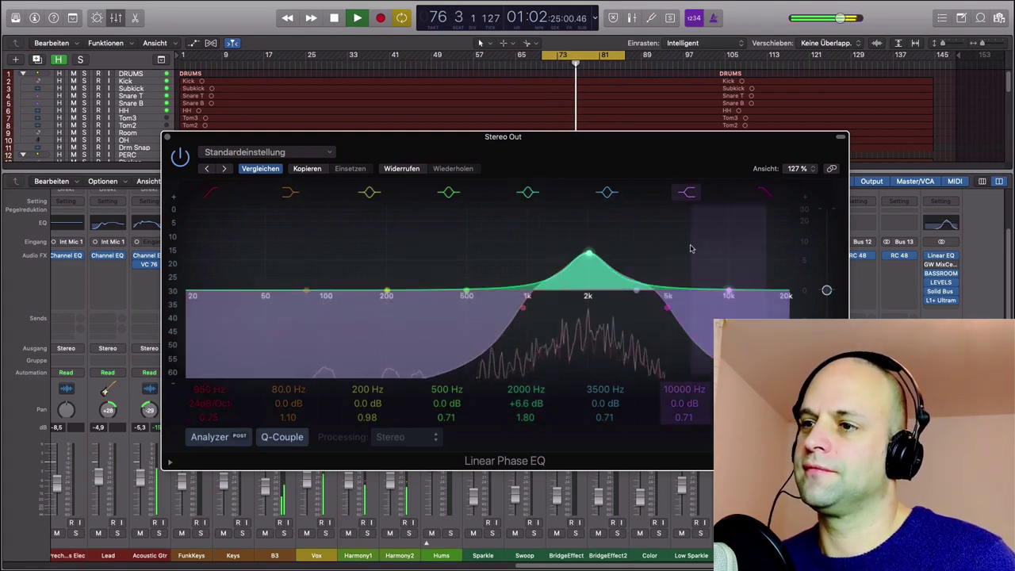
key("space")
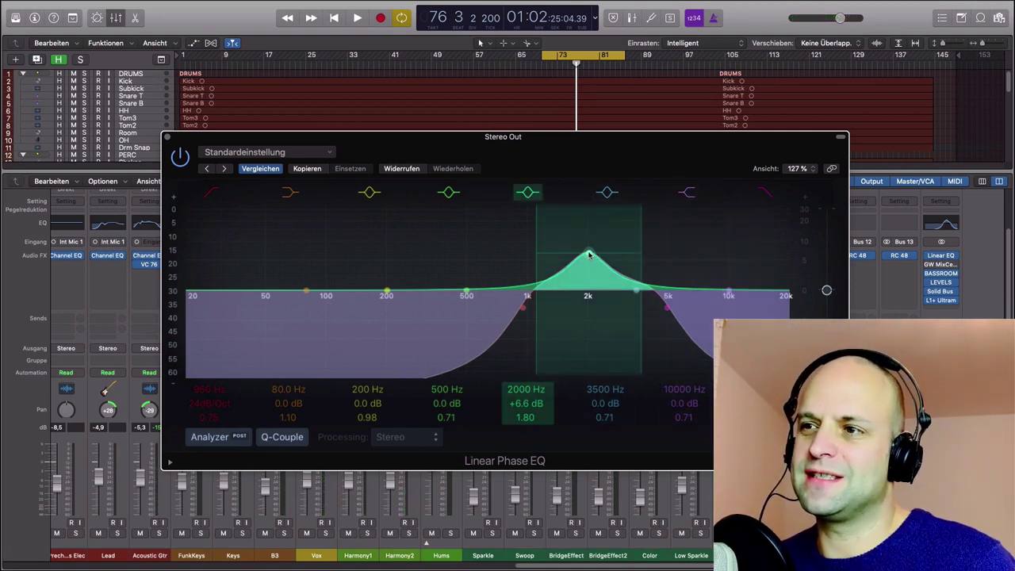
key("space")
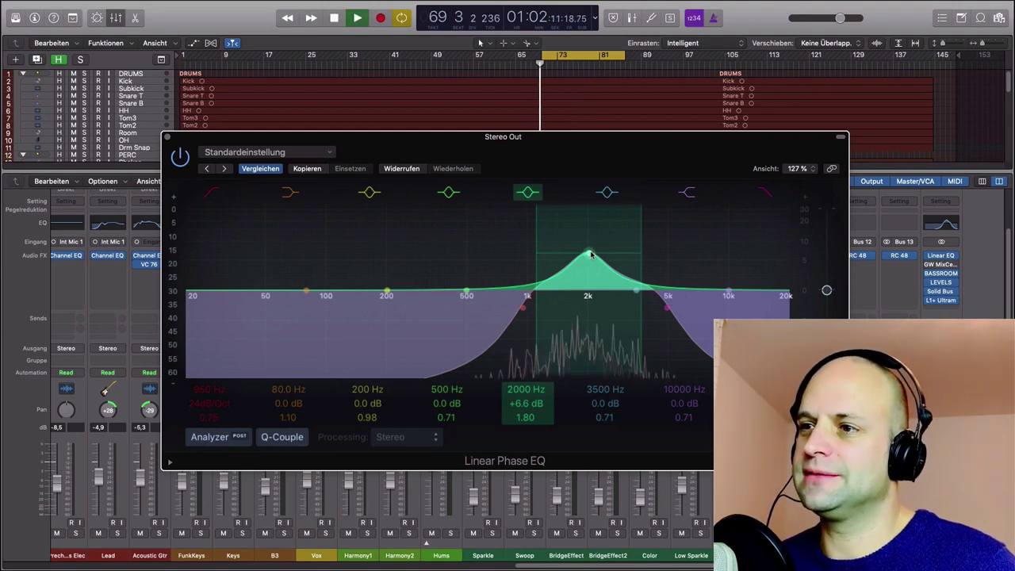
mouse_move(592, 254)
left_mouse_down()
mouse_move(591, 213)
mouse_move(591, 264)
left_mouse_up()
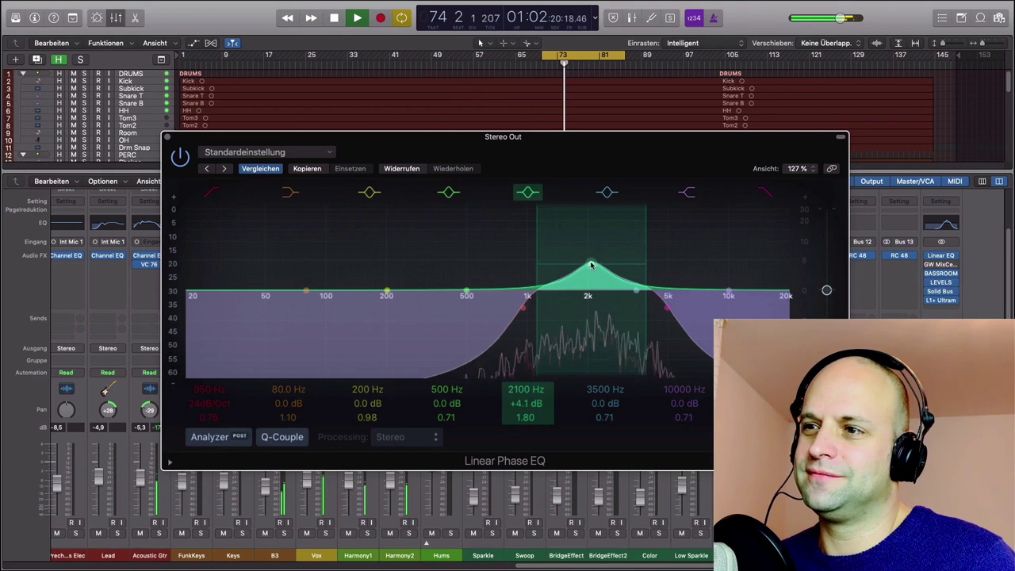
Disable both cut filters, return the 2100 Hz band to 0.1 dB and close the Linear Phase EQ.
left_click(211, 192)
left_click(767, 196)
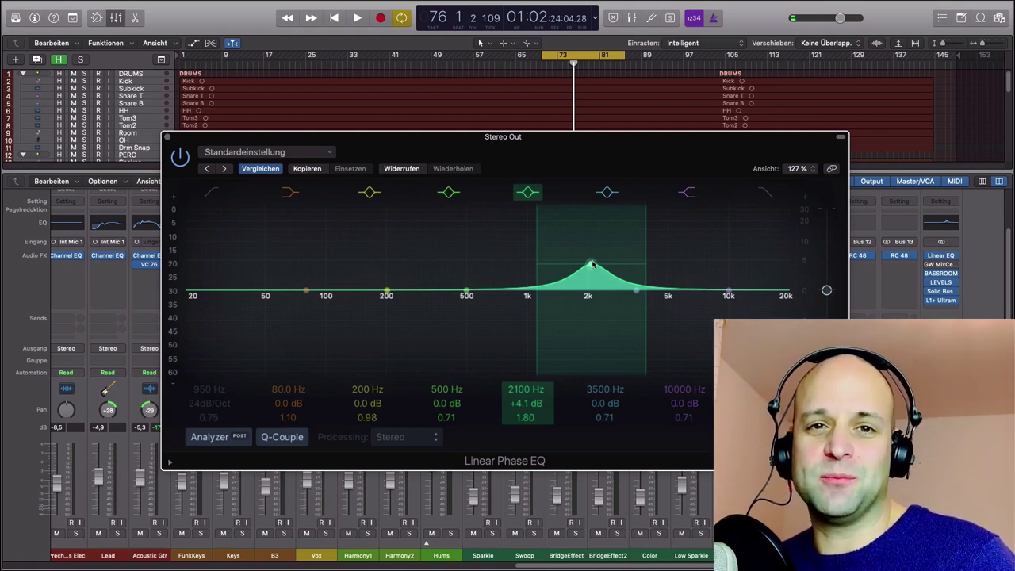
left_click_drag(592, 265, 589, 288)
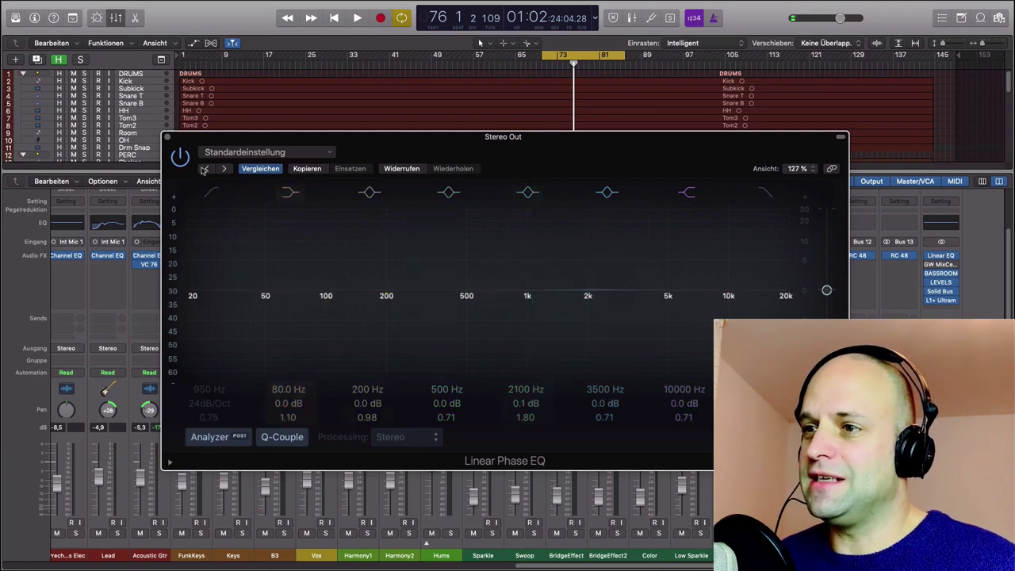
left_click(168, 138)
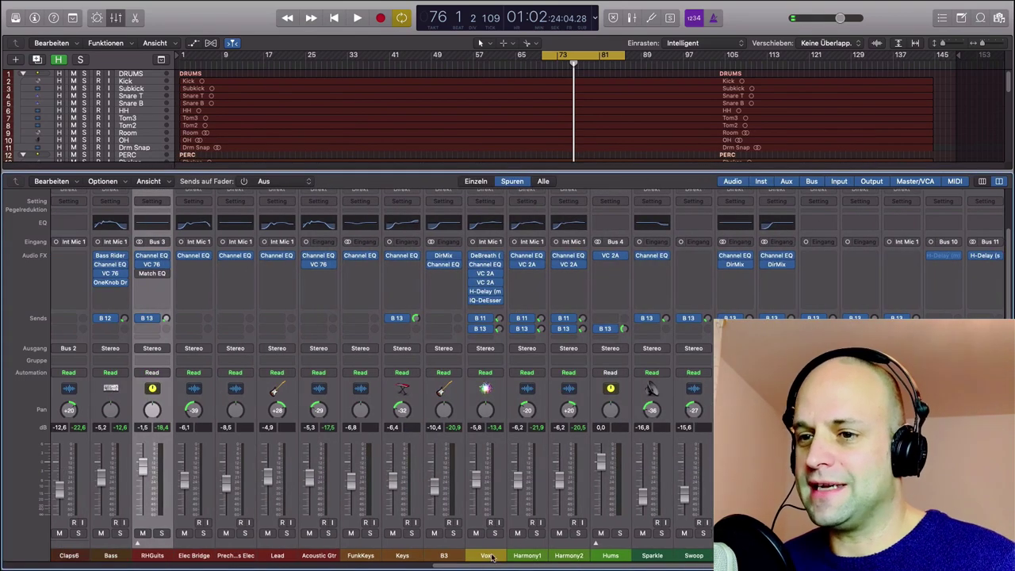
Open the Vox track's Channel EQ and flatten its 3000 Hz band to 0.0 dB at 2850 Hz.
left_click(487, 556)
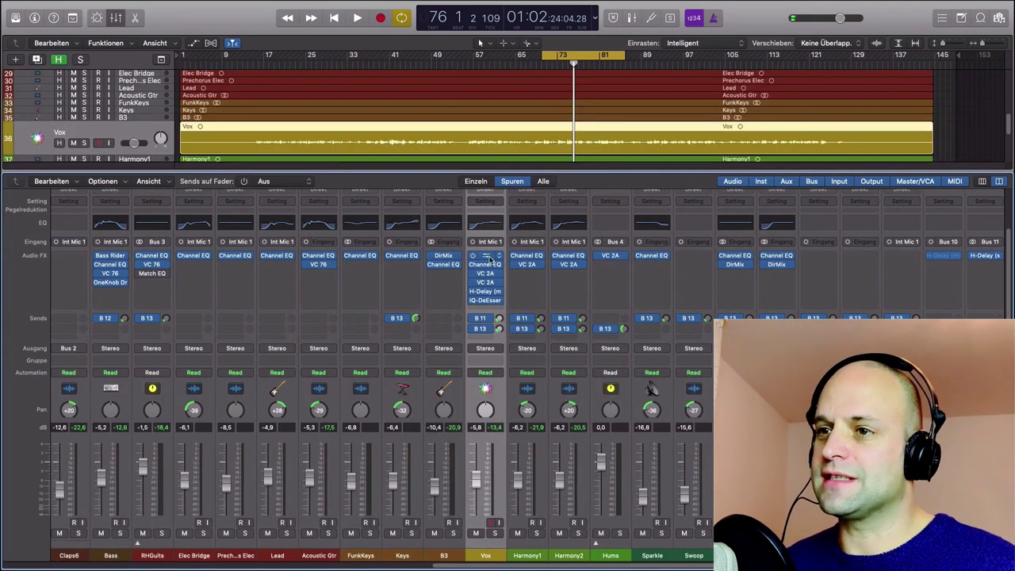
left_click(486, 266)
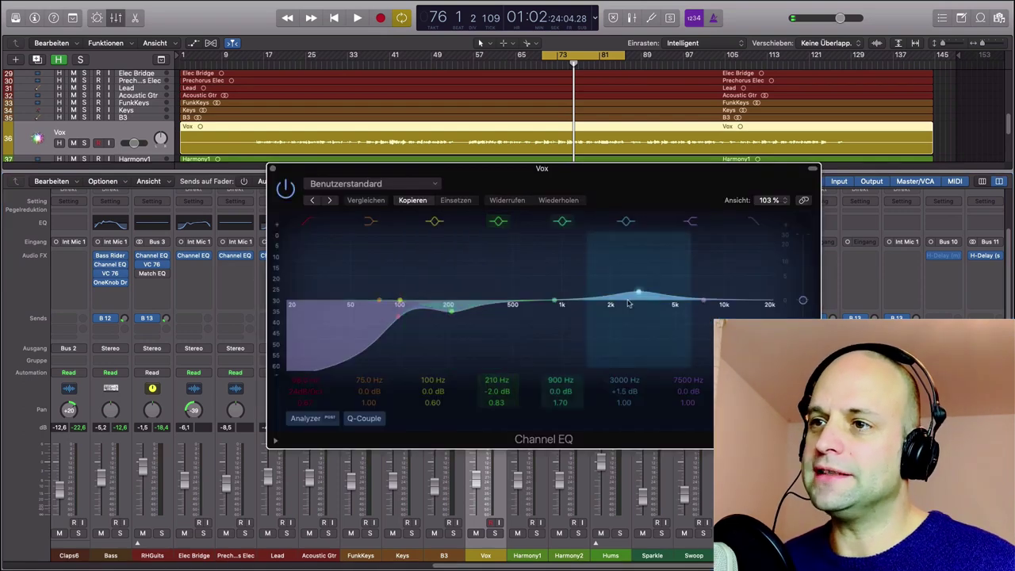
left_click_drag(673, 188, 607, 188)
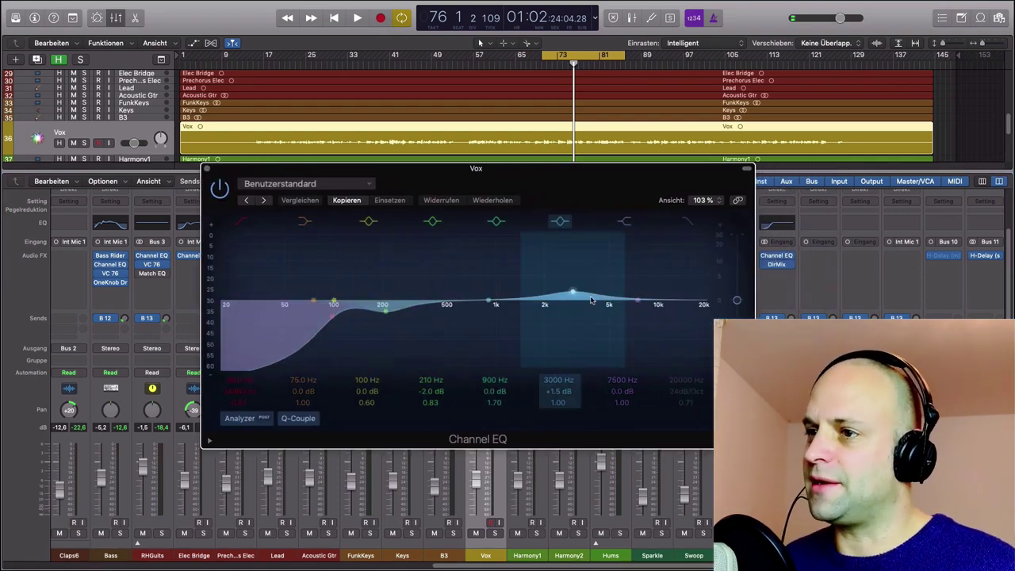
left_click_drag(571, 294, 569, 299)
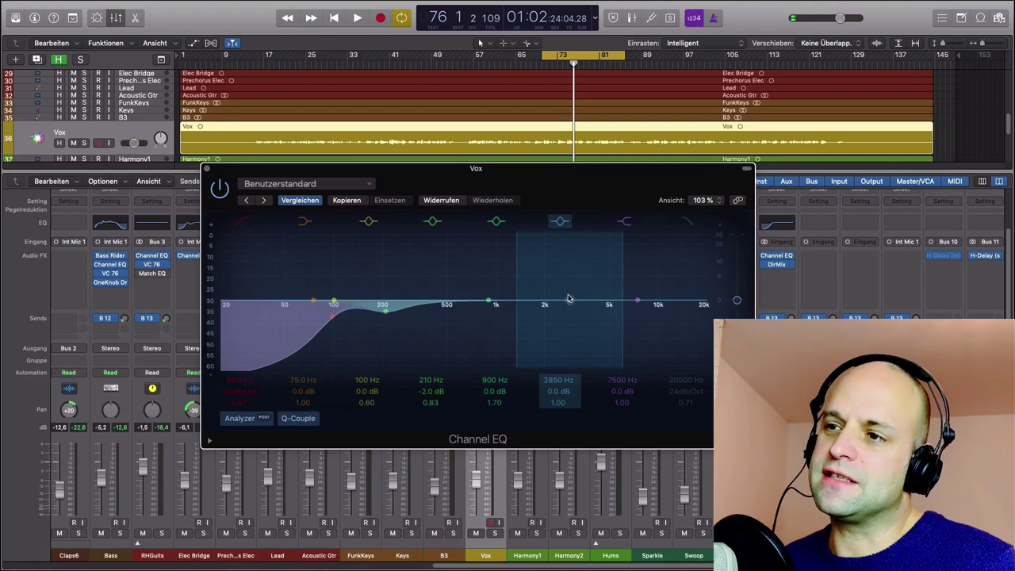
Solo Vox and, during playback, boost the flattened upper-mid band to +4.5 dB at 3000 Hz with a Q of 0.79.
left_click(494, 533)
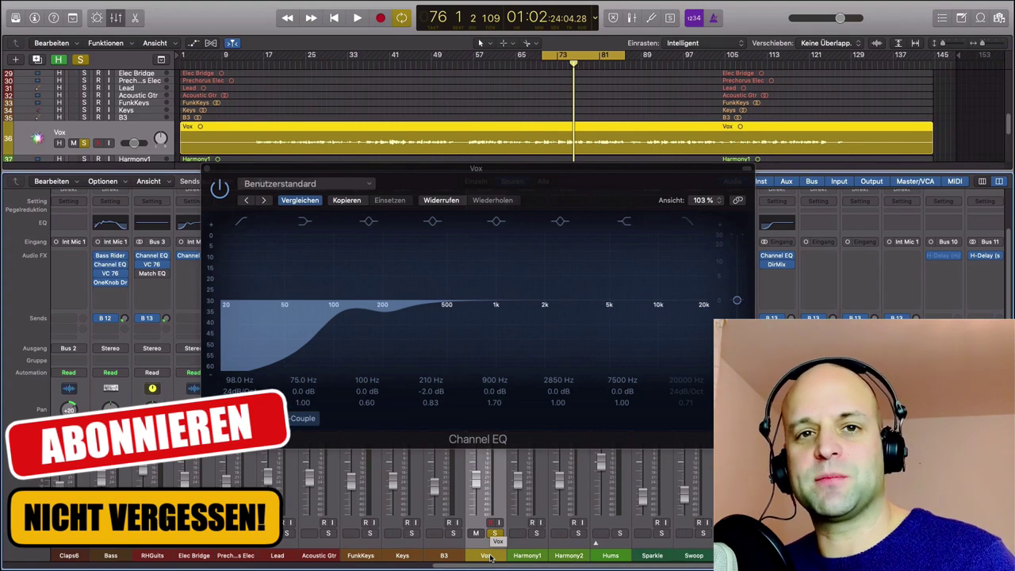
left_click_drag(575, 185, 570, 166)
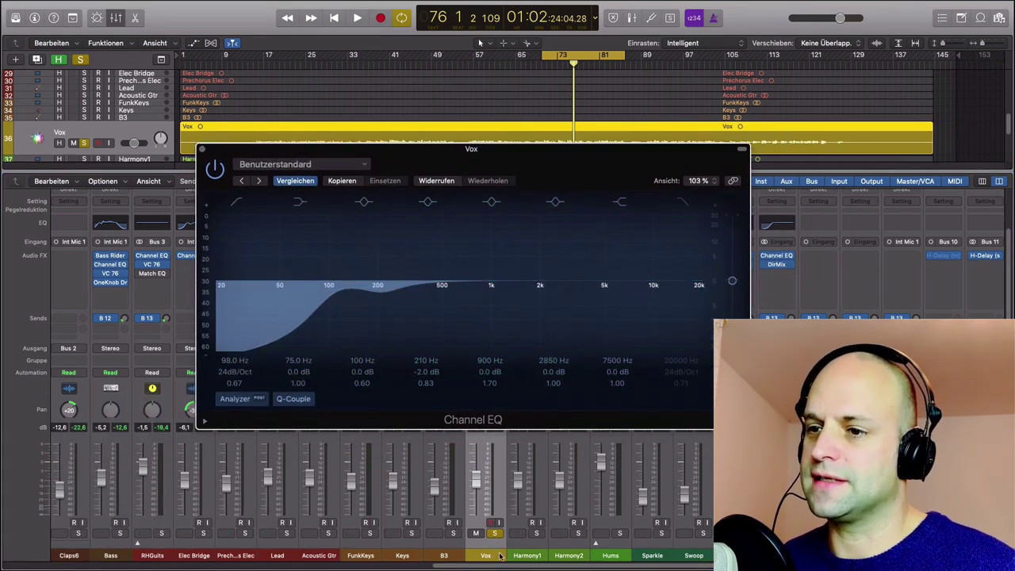
key("space")
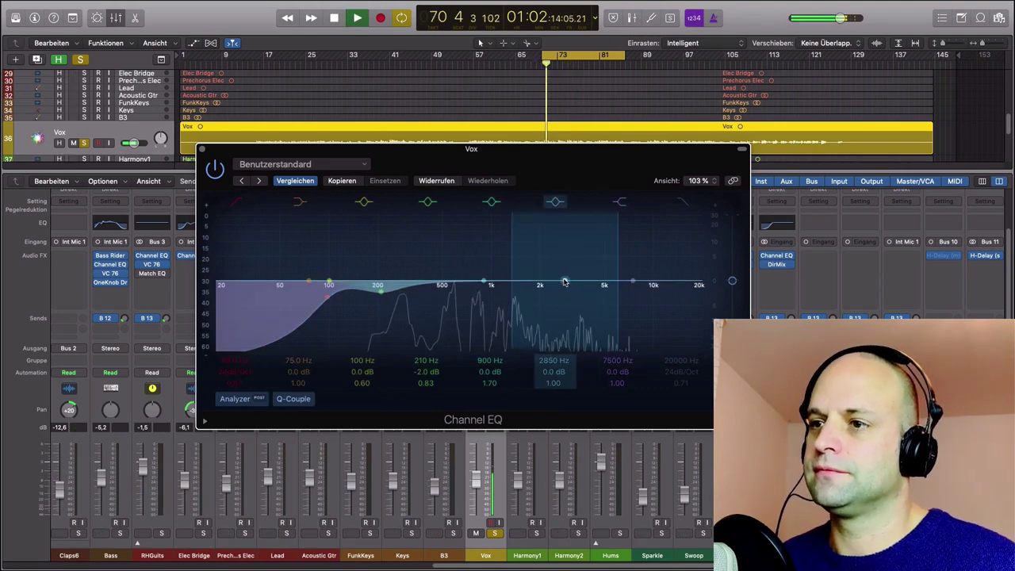
left_click_drag(567, 284, 540, 260)
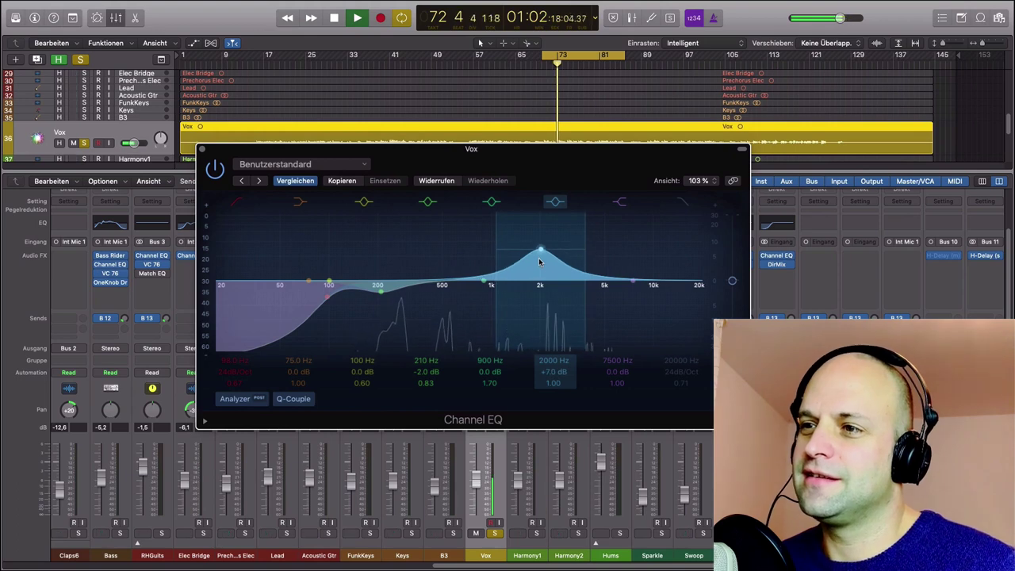
left_click_drag(552, 384, 552, 389)
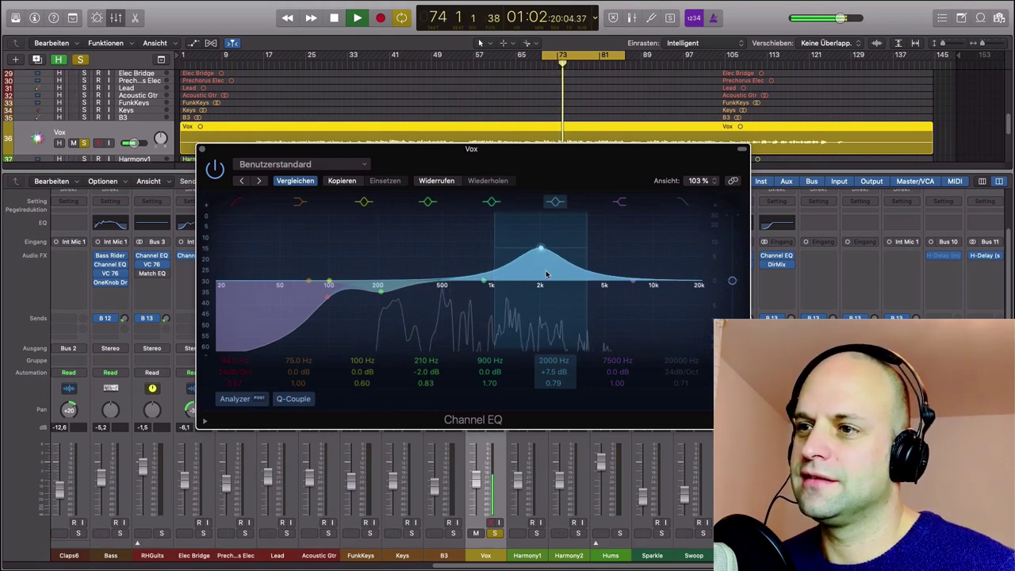
left_click_drag(543, 248, 572, 258)
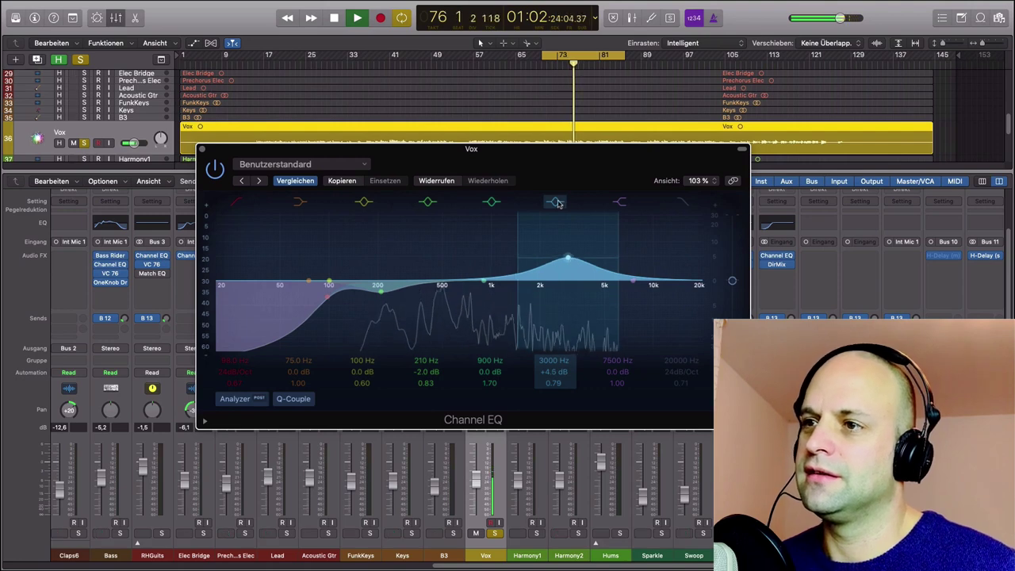
Compare the vocal with the 3000 Hz band switched off and on, ending with it enabled, and stop playback.
left_click(556, 202)
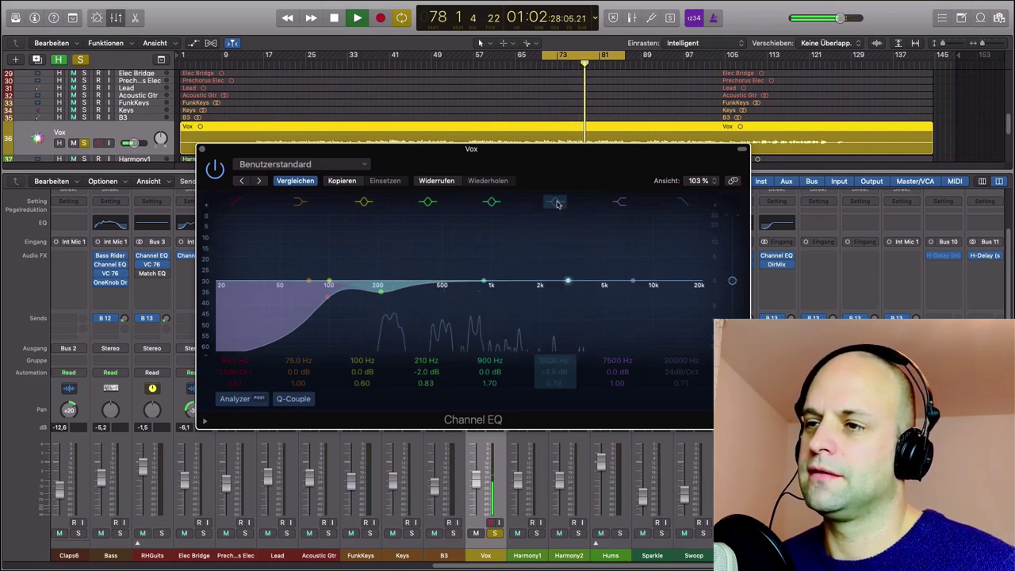
left_click(556, 203)
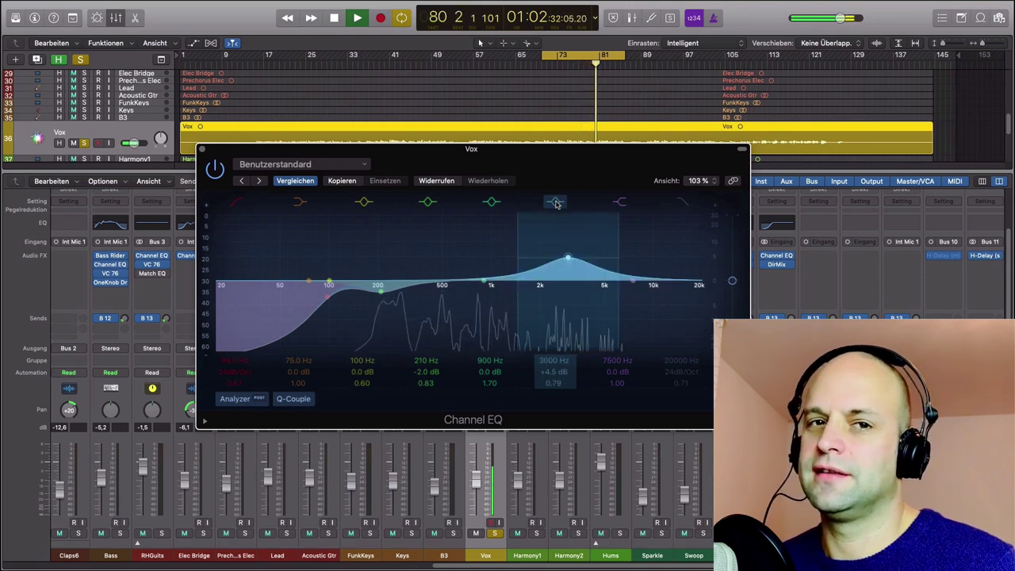
key("space")
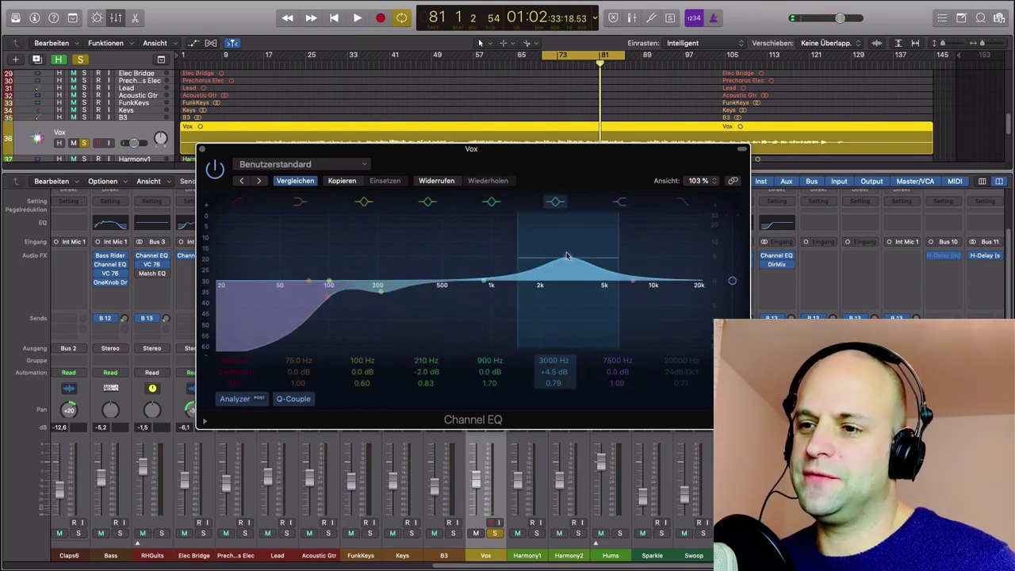
Set the Vox band to +3.5 dB at 3050 Hz with a Q of 1.40 and close the Channel EQ.
left_click_drag(568, 261, 570, 263)
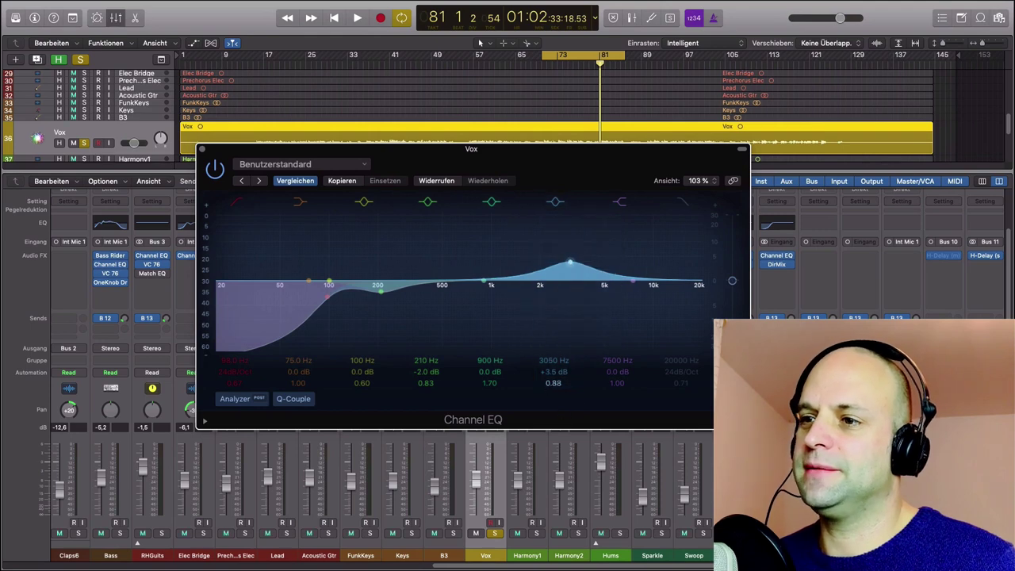
mouse_move(554, 383)
left_mouse_down()
mouse_move(554, 373)
mouse_move(554, 388)
left_mouse_up()
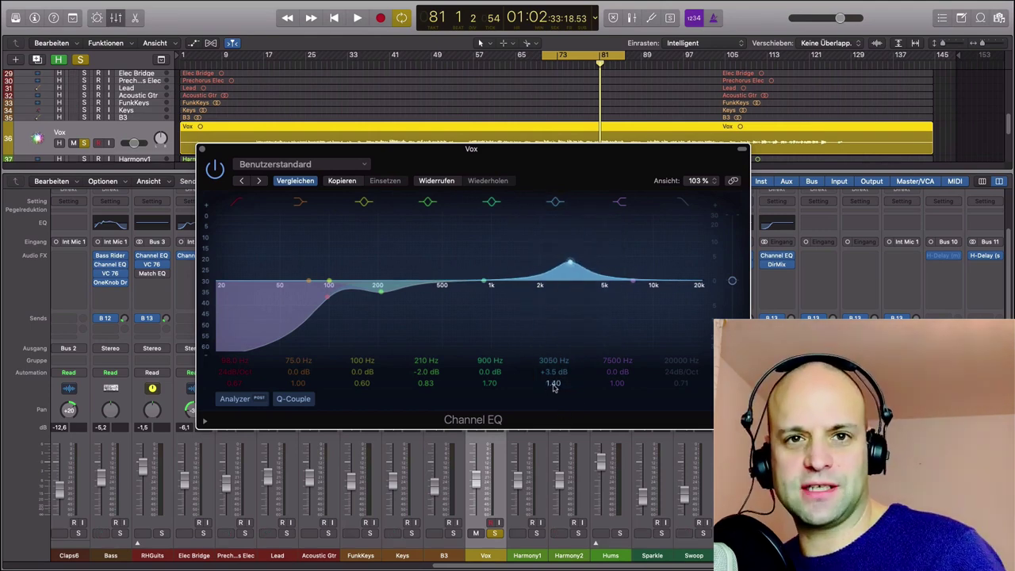
left_click_drag(543, 176, 599, 186)
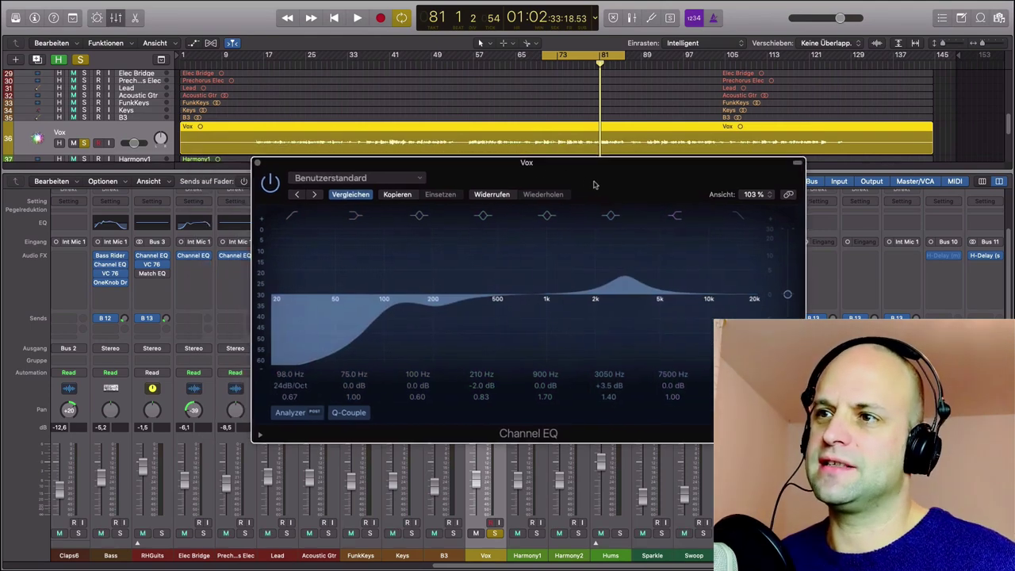
left_click(258, 160)
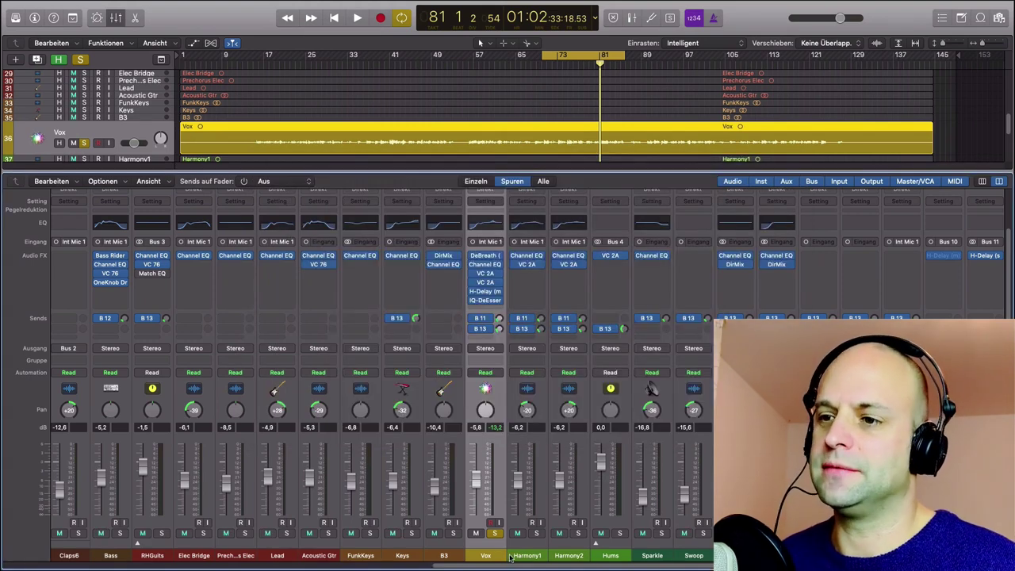
Switch the solo from Vox to the RHGuits track and open the guitars' Channel EQ.
left_click(495, 534)
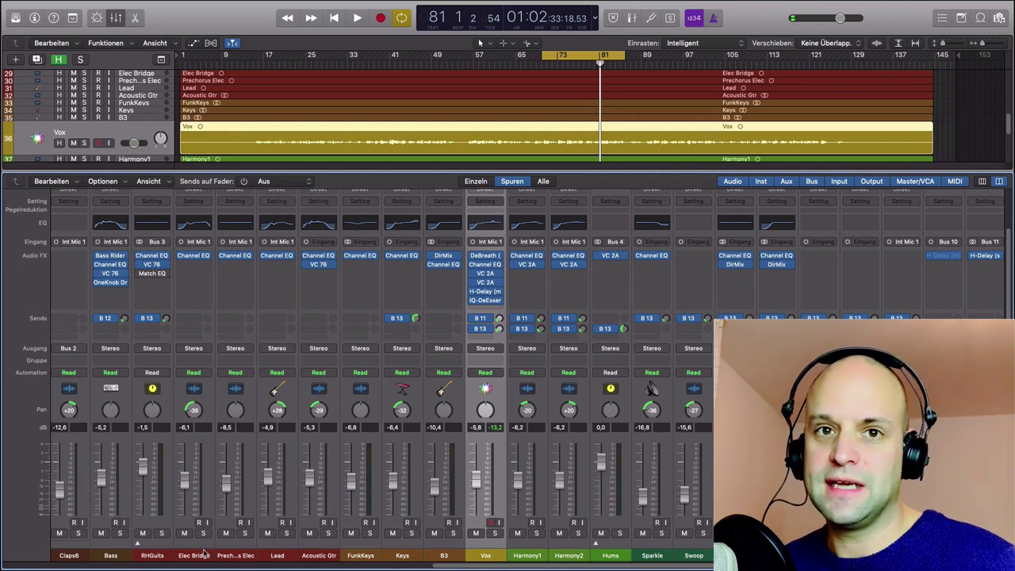
left_click(156, 556)
left_click(162, 534)
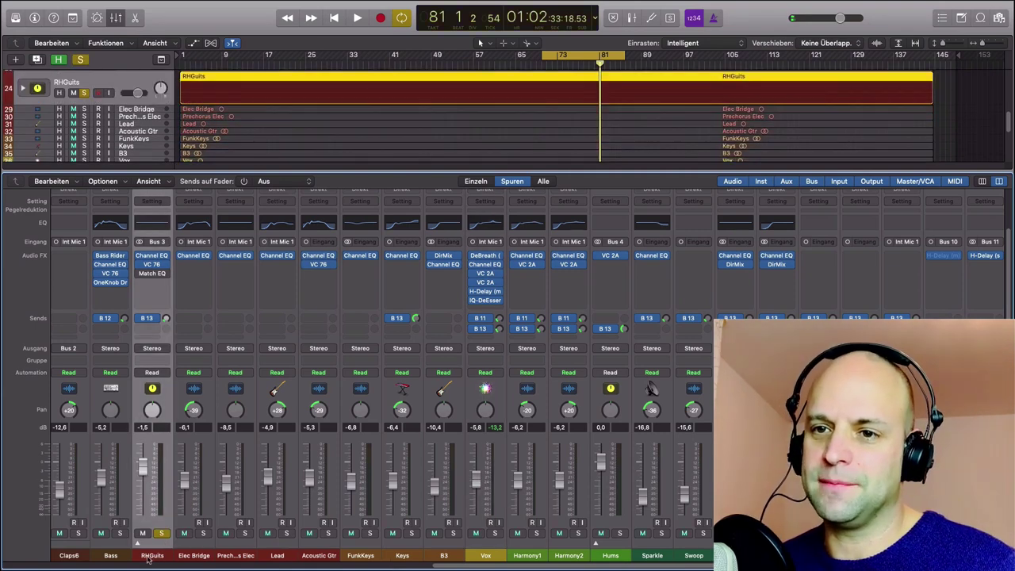
scroll(151, 560, "left", 4)
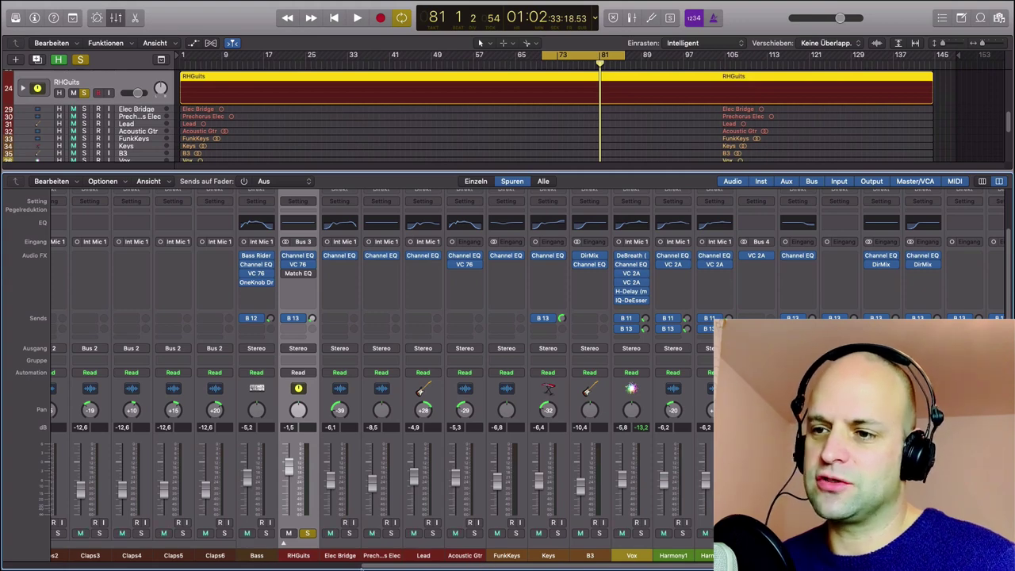
left_click(310, 227)
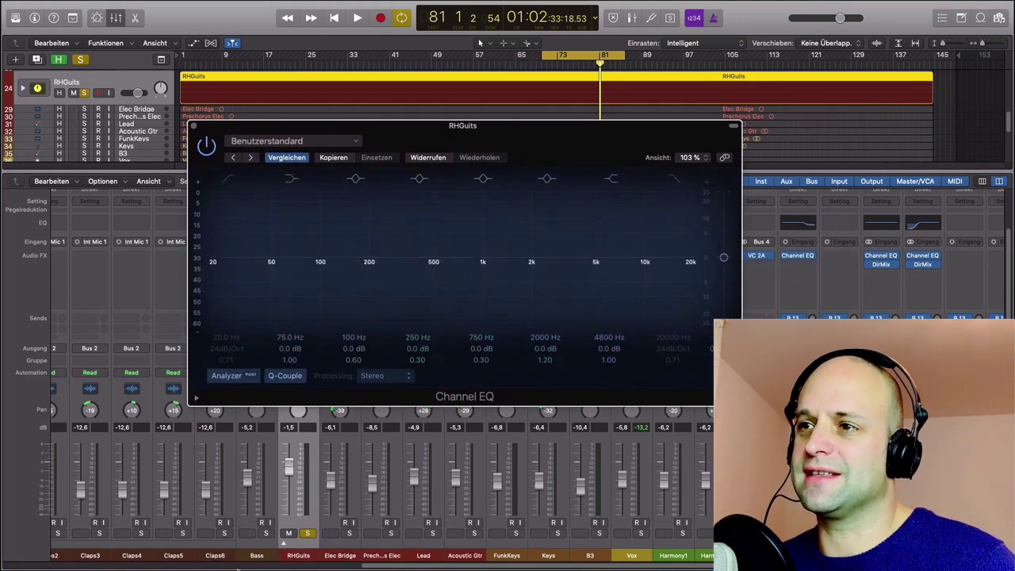
During playback, boost the guitars' 2000 Hz band to +4.5 dB and compare the sound with the EQ bypassed and active.
key("space")
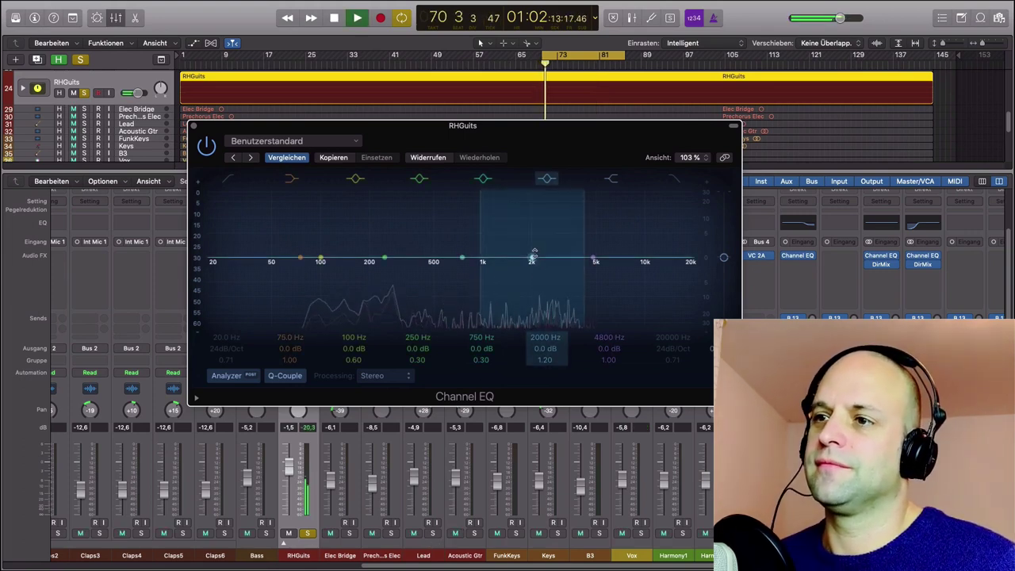
left_click_drag(532, 262, 532, 241)
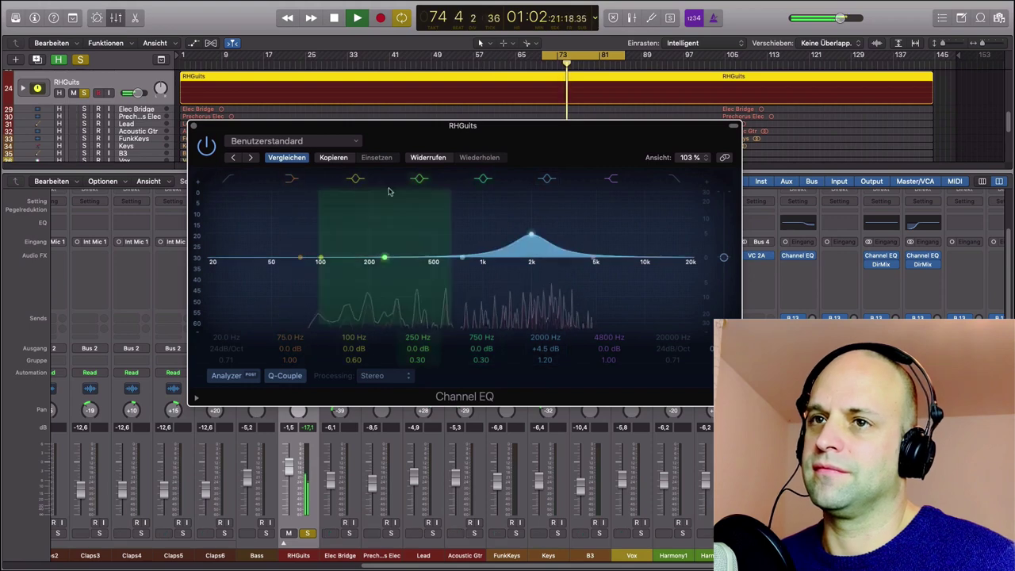
left_click(206, 146)
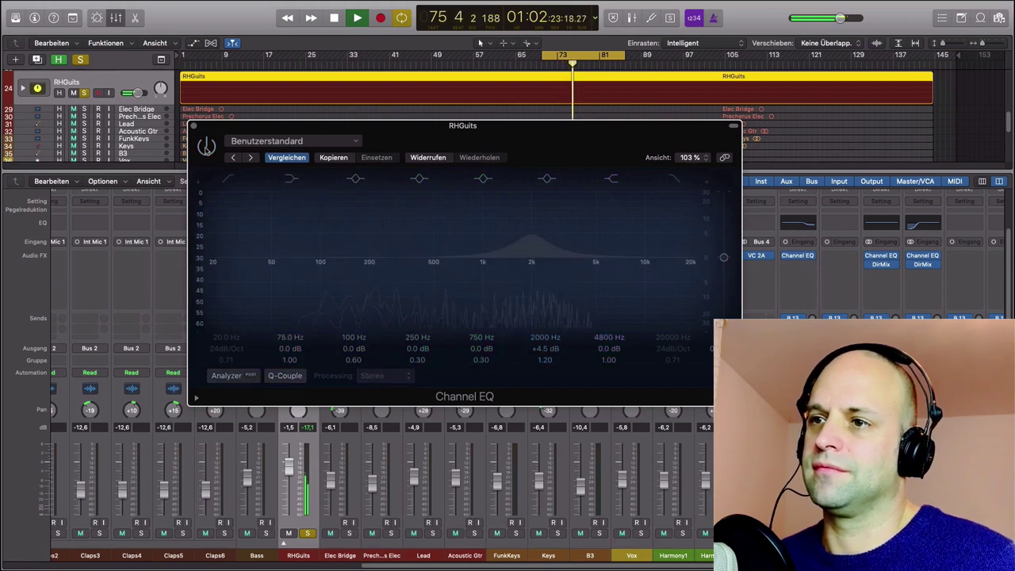
left_click(206, 146)
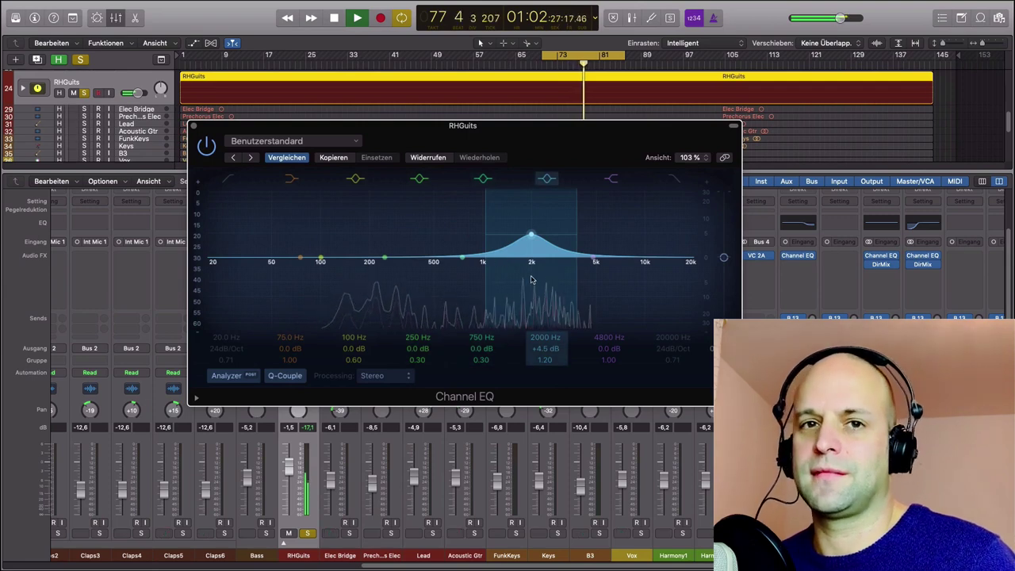
Stop playback, solo the Vox track alongside RHGuits, and play both together with the guitars' EQ window moved clear of the tracks.
key("space")
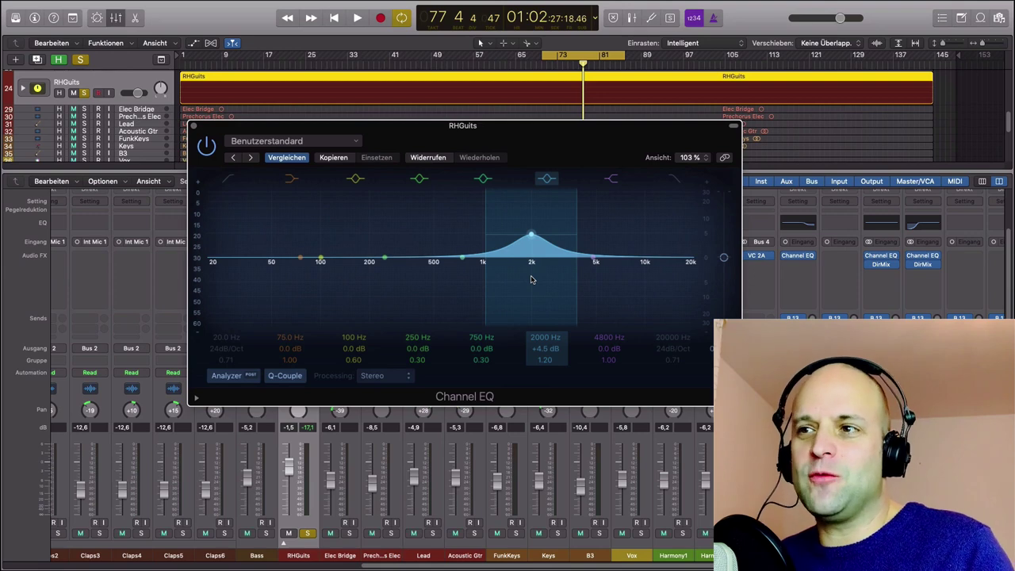
left_click(641, 533)
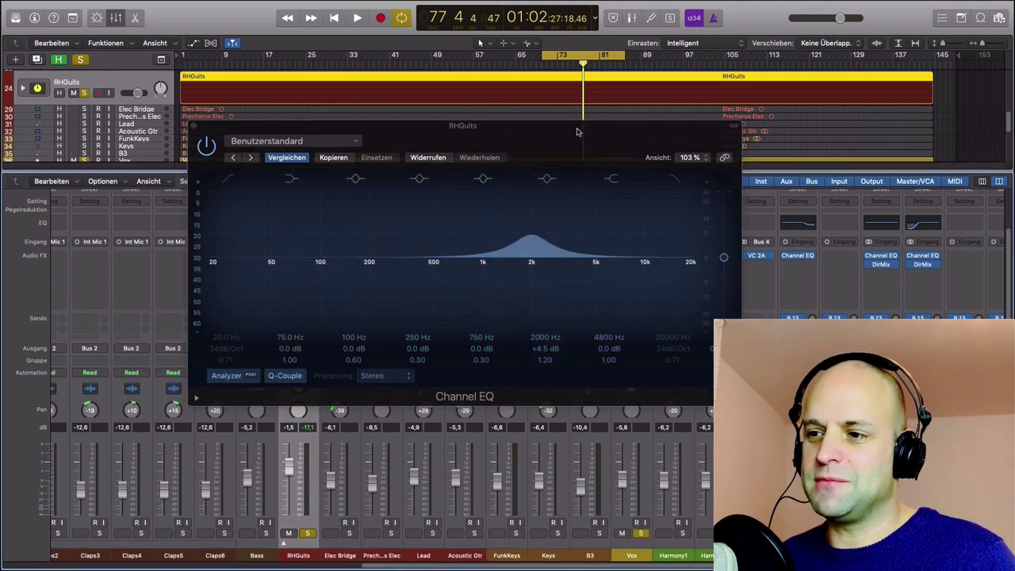
left_click_drag(588, 138, 443, 115)
key("space")
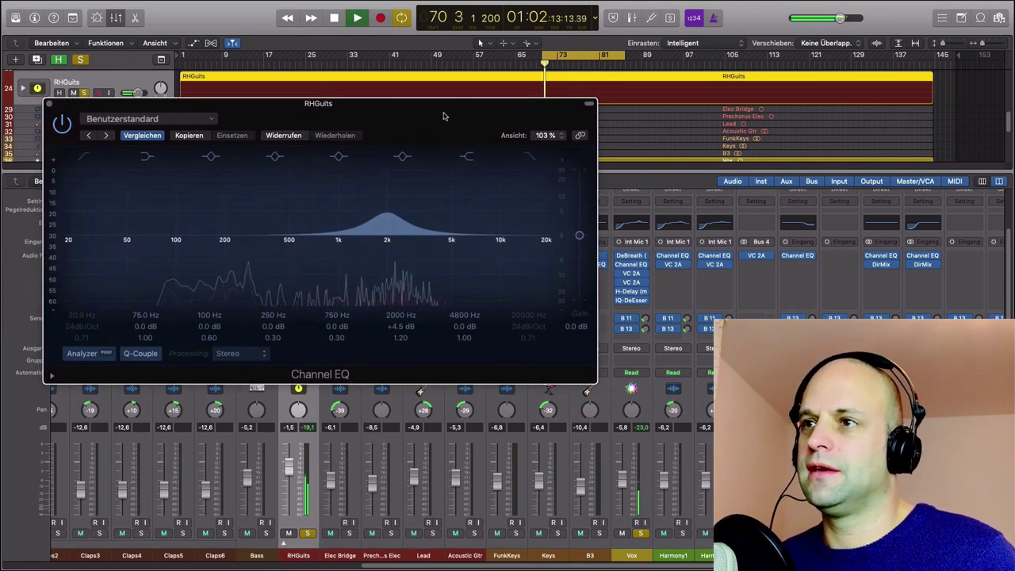
left_click_drag(444, 116, 525, 133)
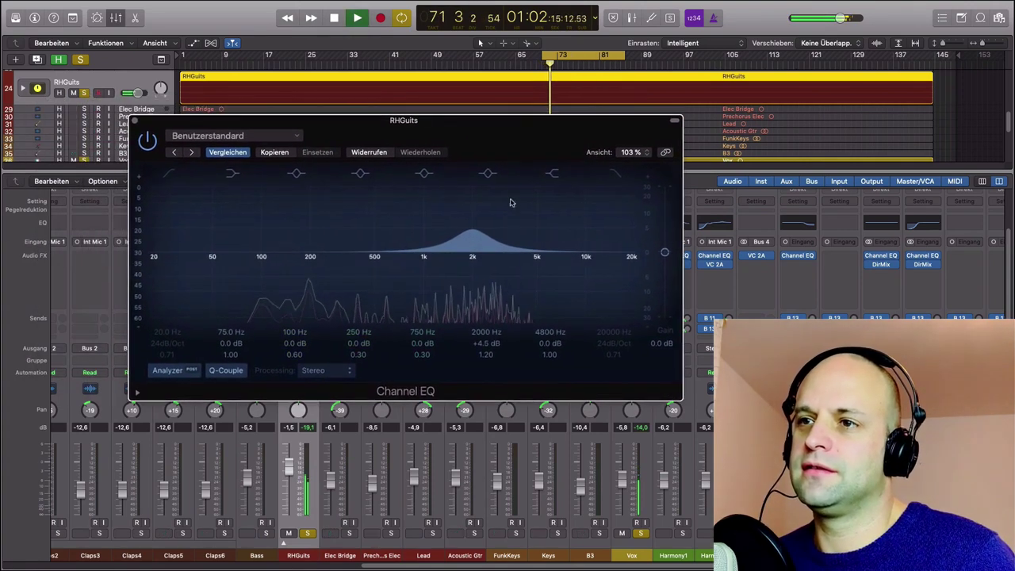
Raise the guitars' 2000 Hz band to +5.0 dB at 1960 Hz, stop playback, and readjust it to +4.0 dB at 2000 Hz.
left_click_drag(472, 234, 470, 231)
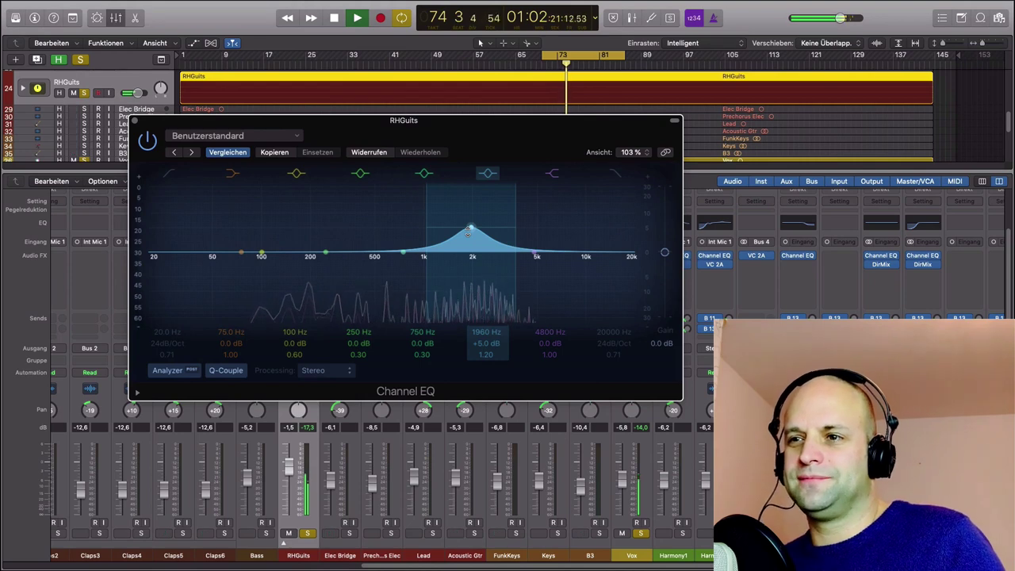
key("space")
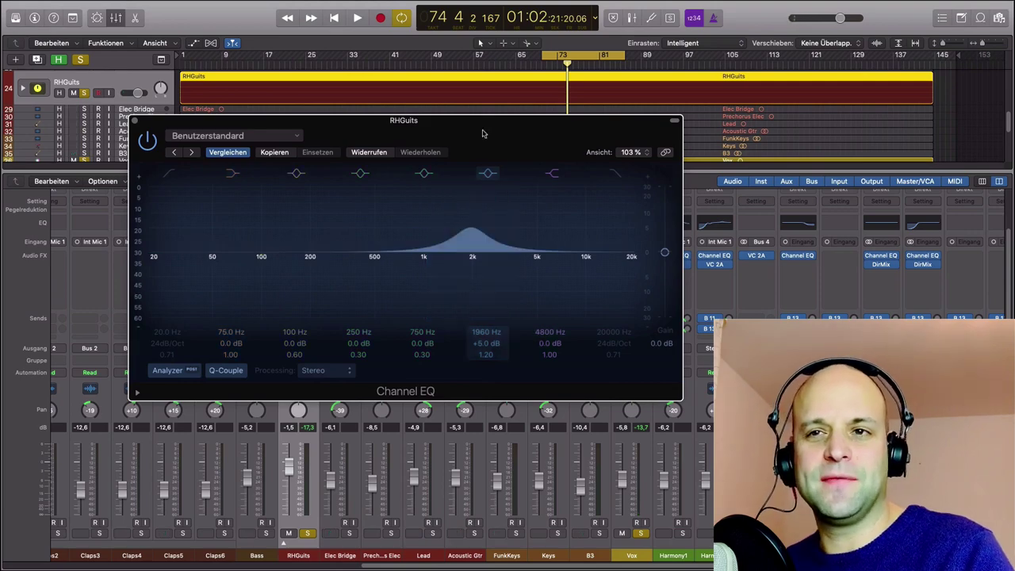
left_click_drag(472, 143, 508, 161)
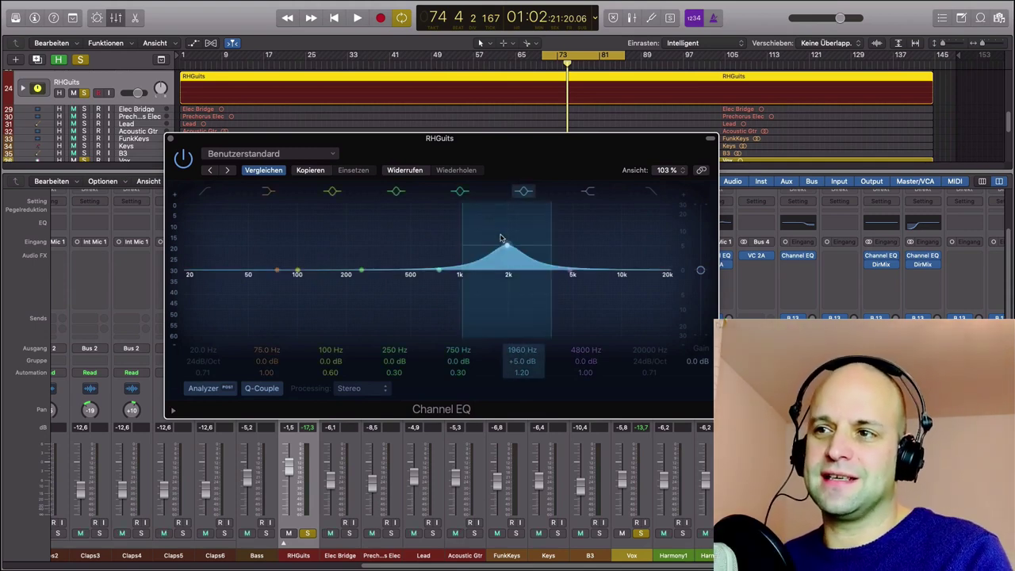
mouse_move(506, 245)
left_mouse_down()
mouse_move(507, 266)
mouse_move(503, 247)
left_mouse_up()
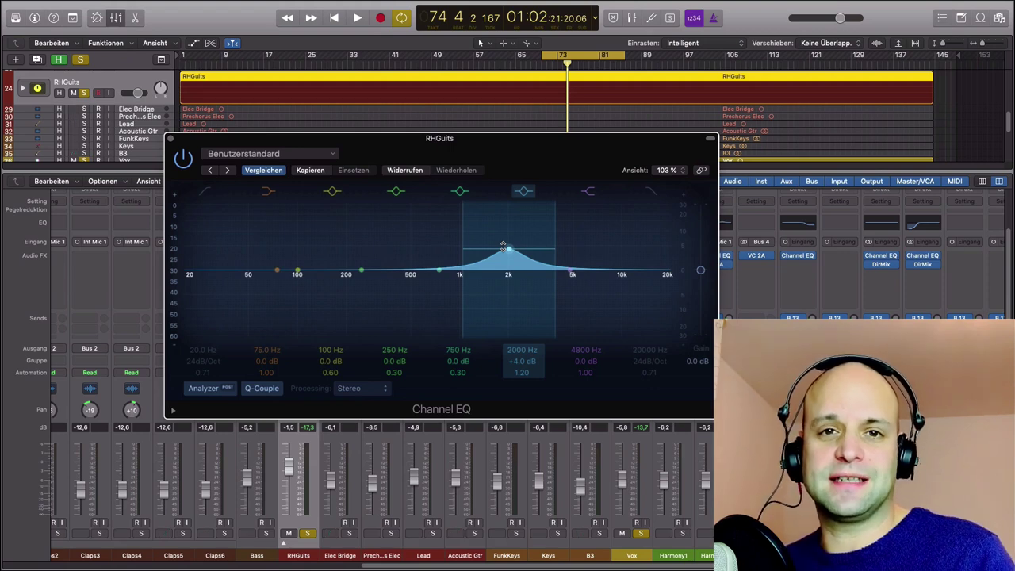
During playback, cut the guitars' band to -4.0 dB at 1940 Hz and compare the EQ bypassed and active, ending with it active.
key("space")
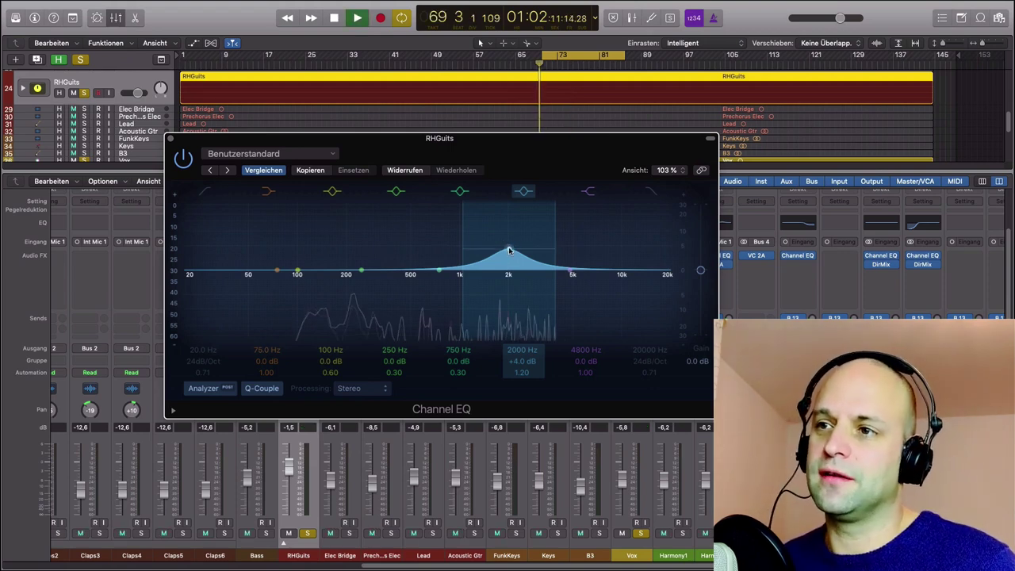
left_click_drag(510, 248, 507, 273)
left_click(182, 159)
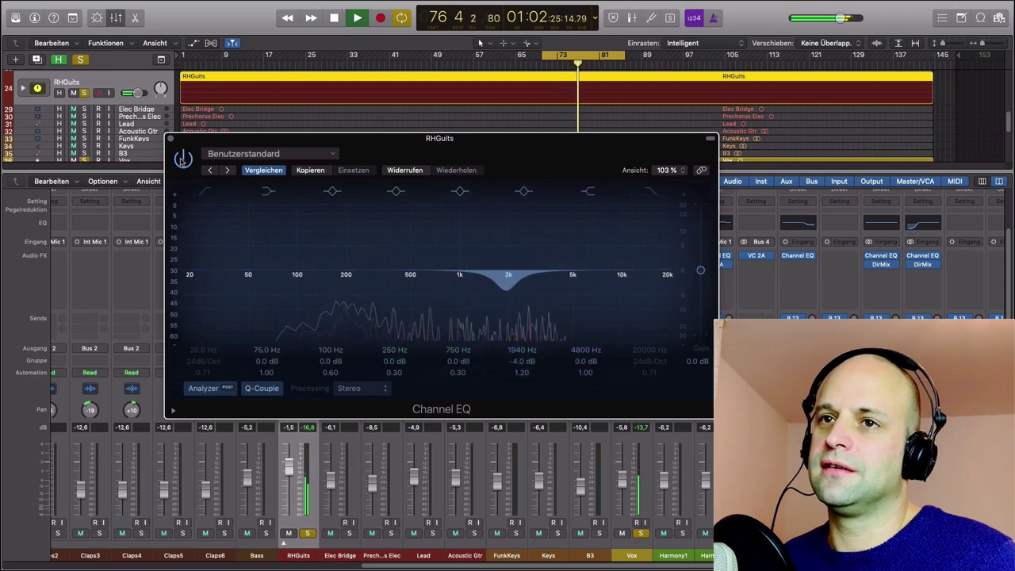
left_click(183, 158)
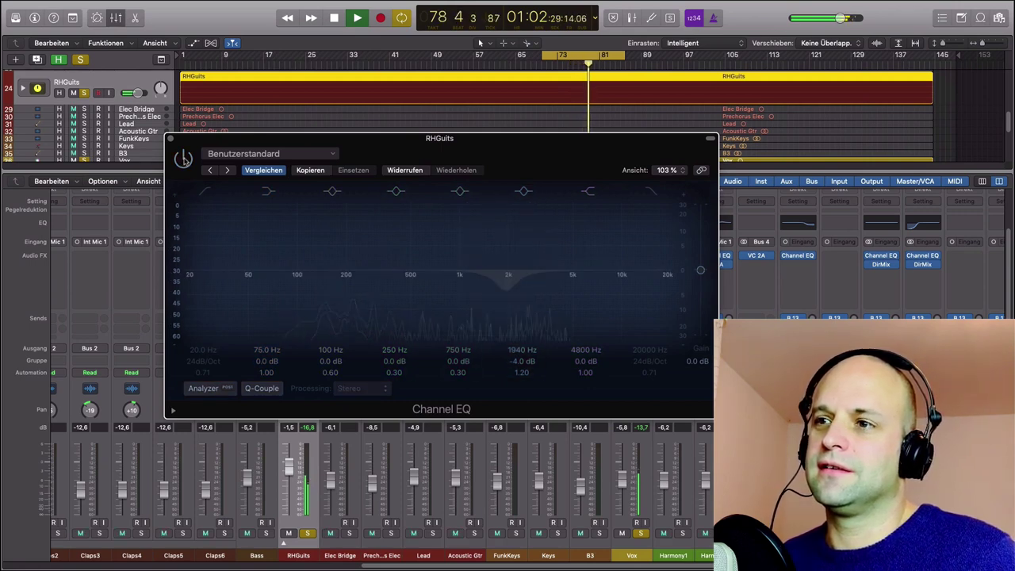
left_click(182, 158)
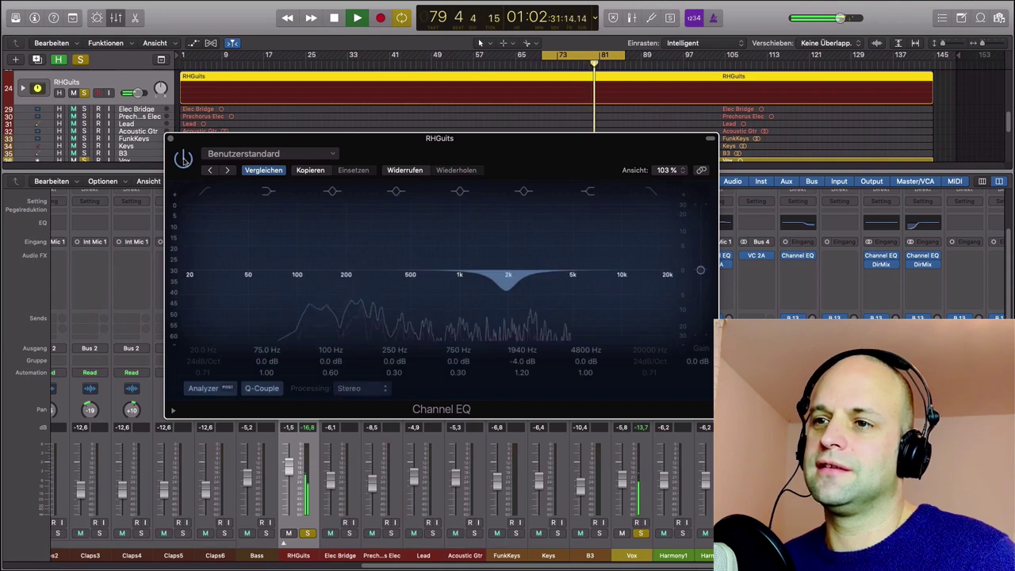